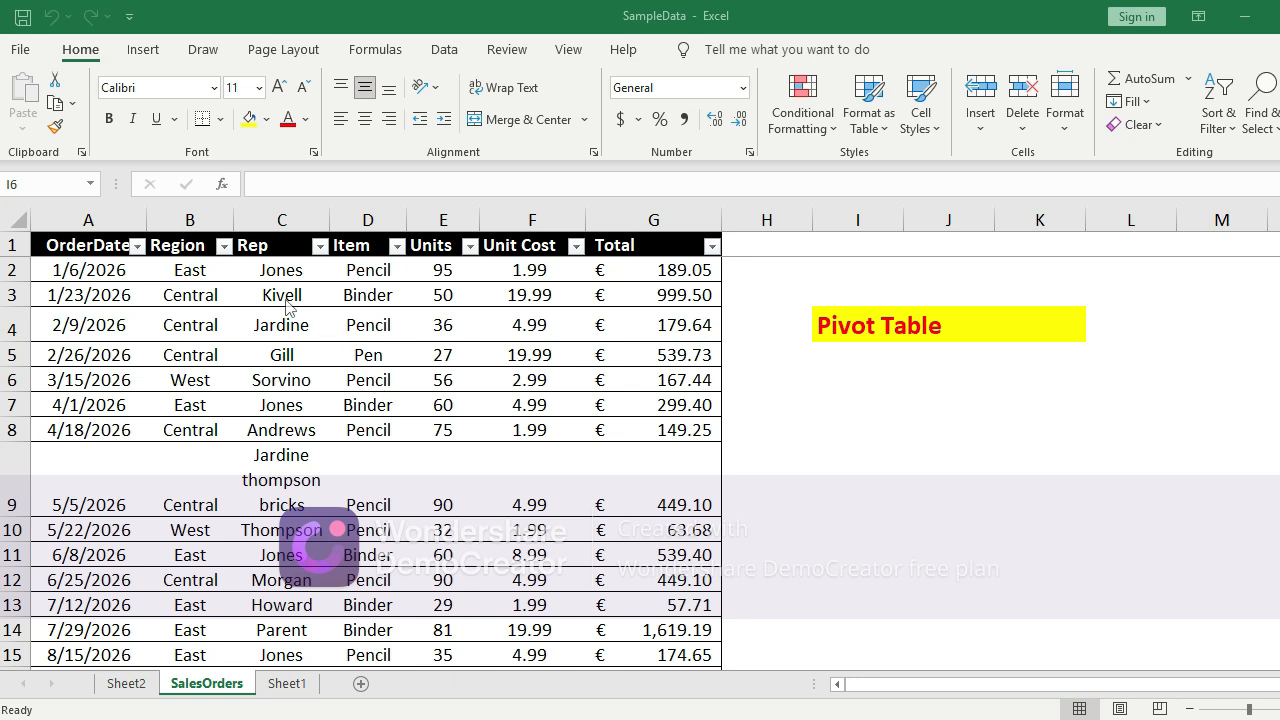
{"action": "key", "text": "super+Tab"}
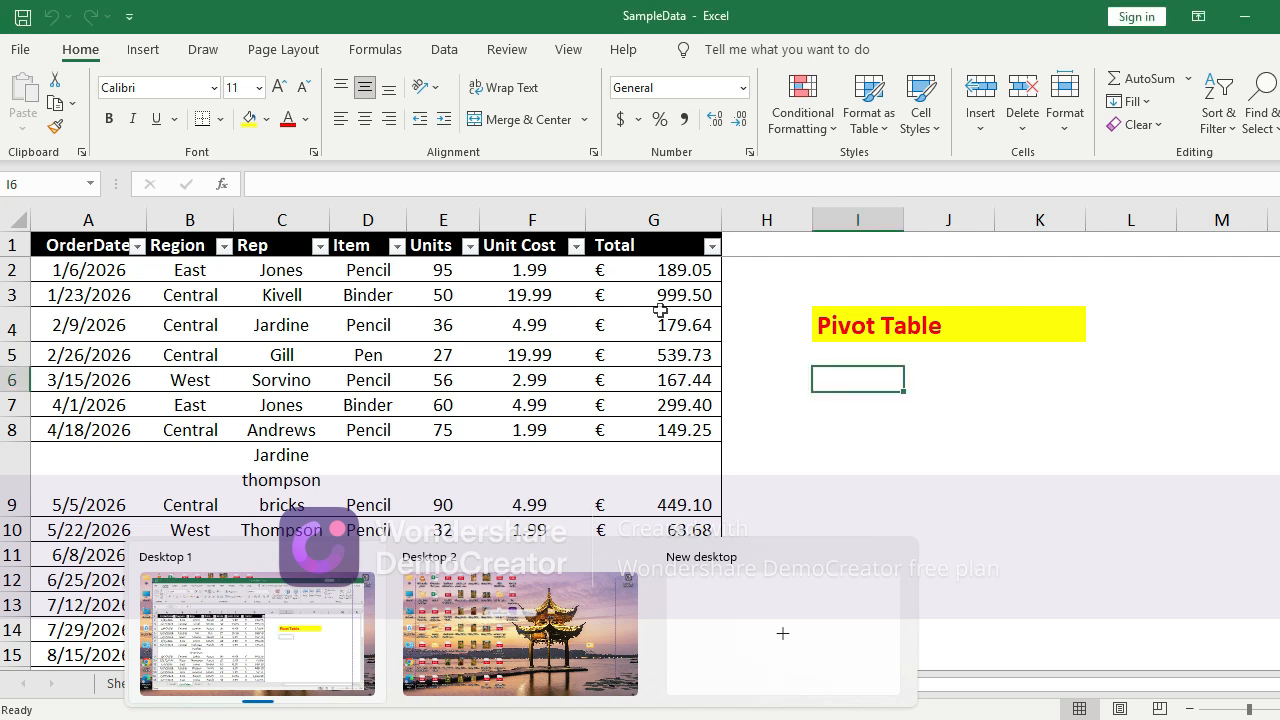
{"action": "left_click", "coordinate": [290, 310]}
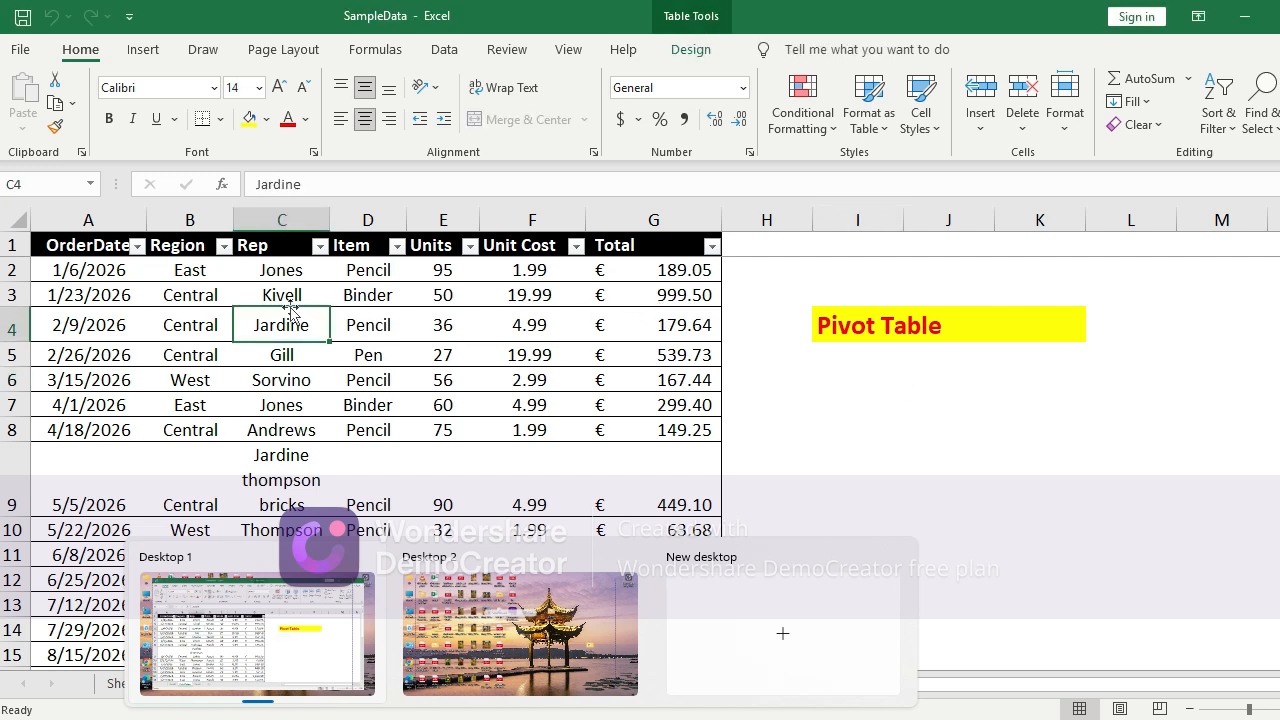
{"action": "left_click", "coordinate": [225, 247]}
{"action": "left_click", "coordinate": [542, 443]}
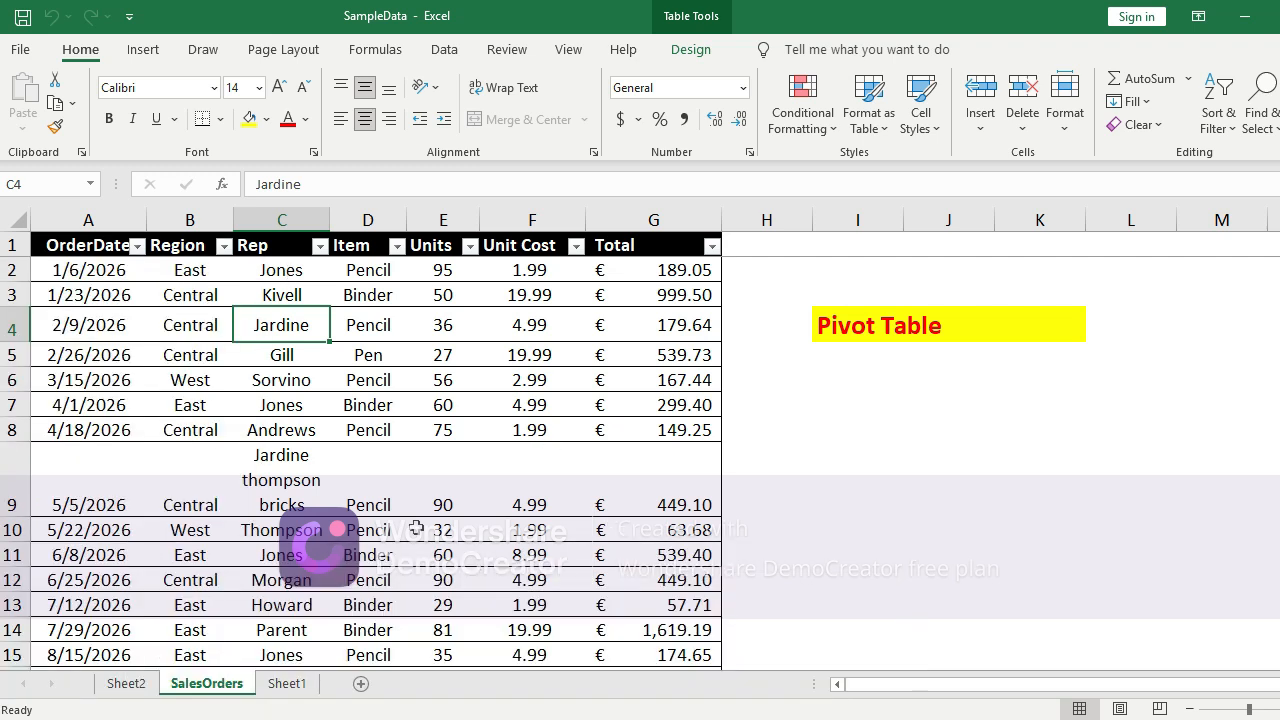
Filter the Region column to show only Central and select the Total column to check its sum
{"action": "left_click", "coordinate": [225, 247]}
{"action": "left_click", "coordinate": [95, 485]}
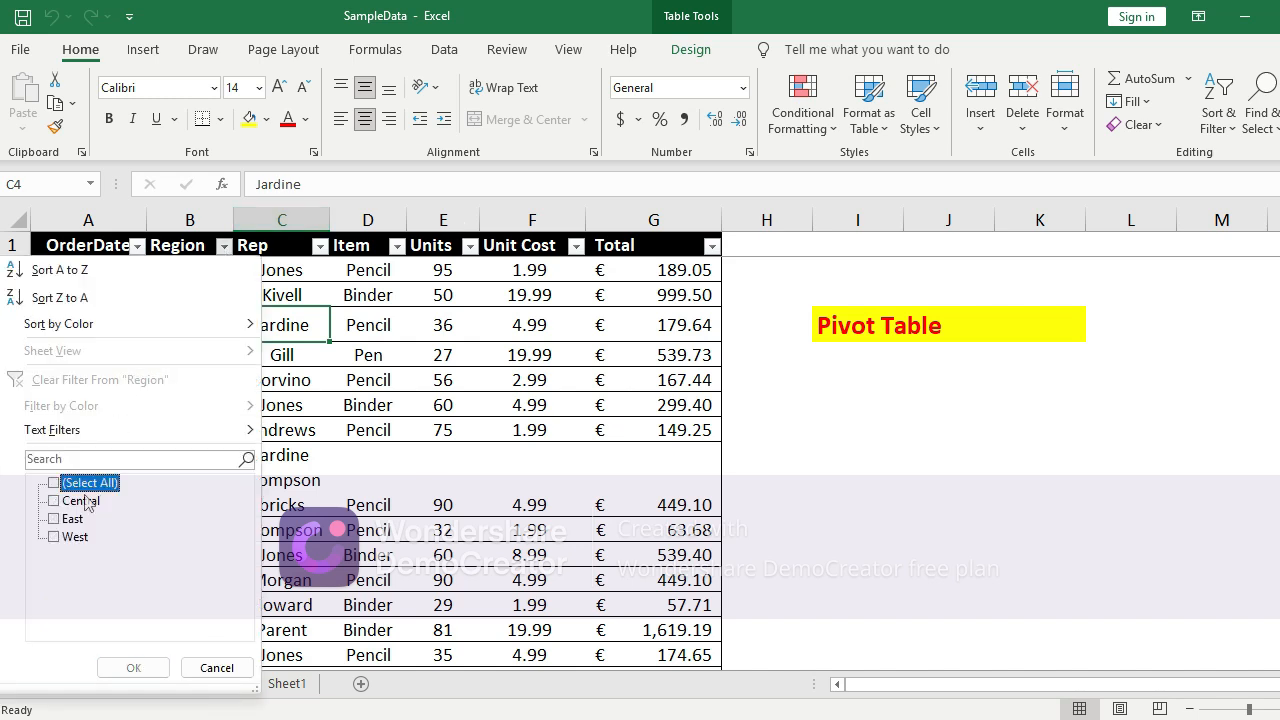
{"action": "left_click", "coordinate": [88, 503]}
{"action": "left_click", "coordinate": [87, 503]}
{"action": "key", "text": "Return"}
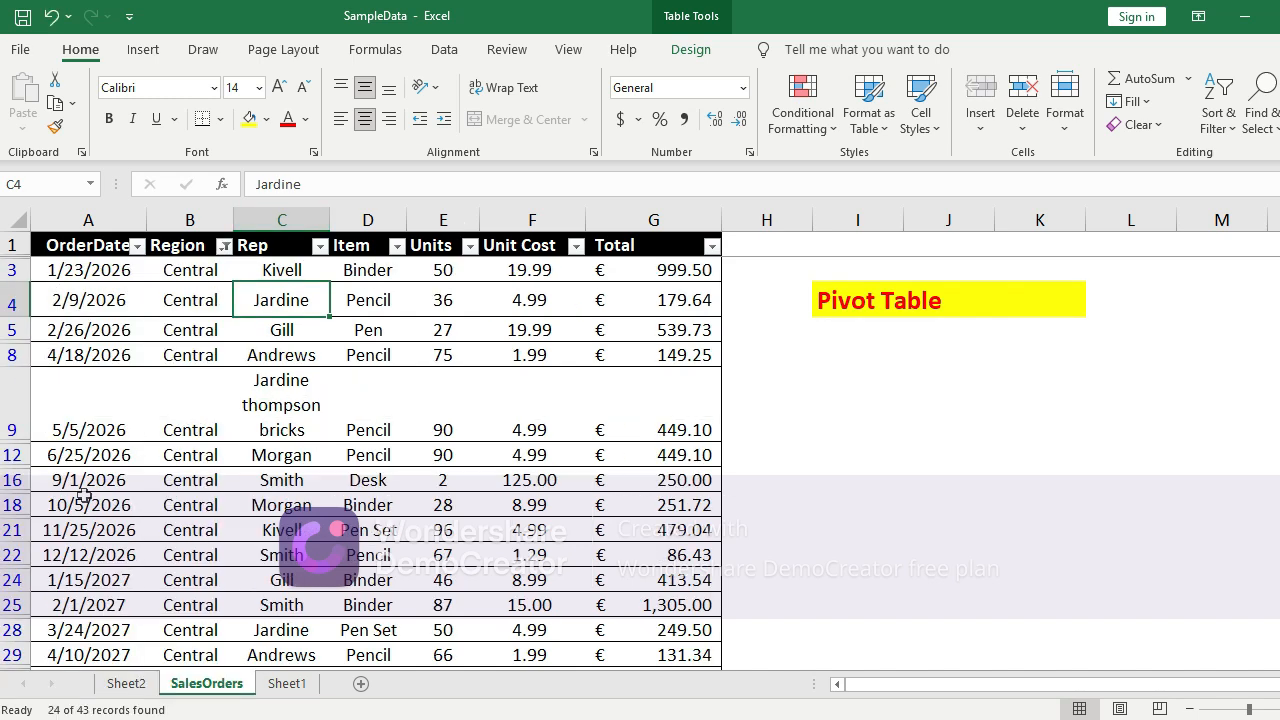
{"action": "left_click", "coordinate": [652, 220]}
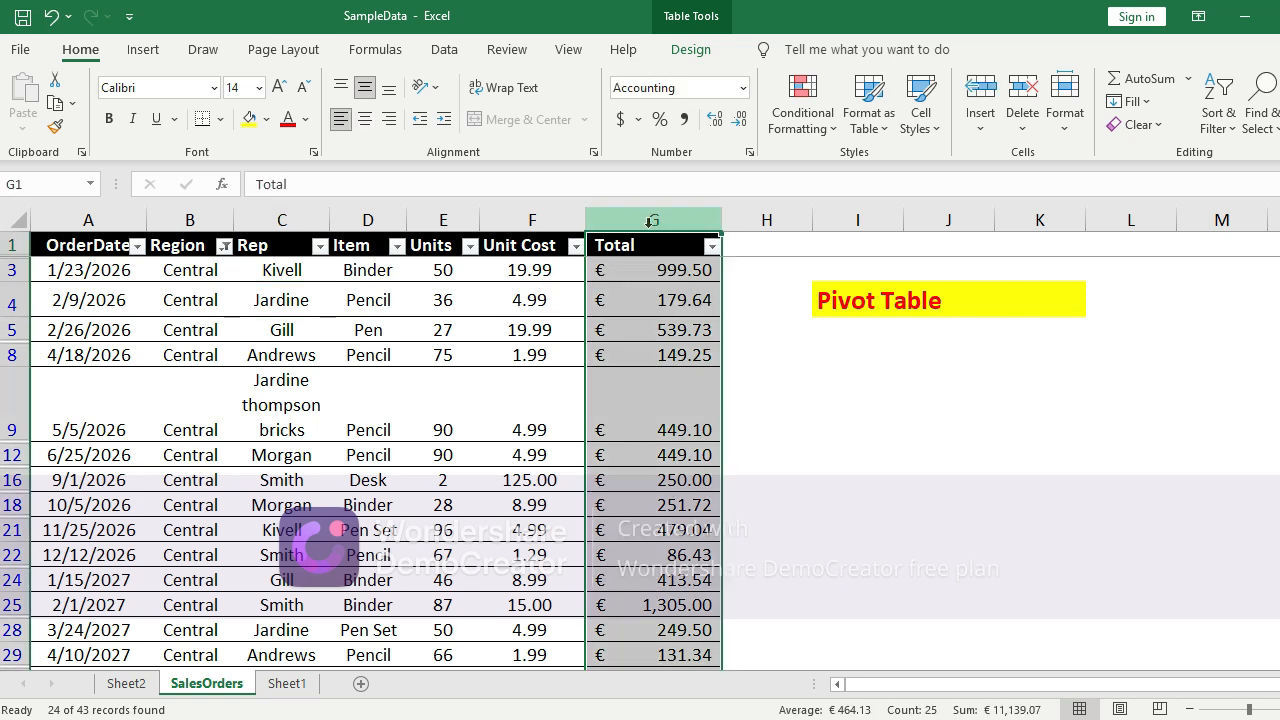
{"action": "left_click", "coordinate": [343, 333]}
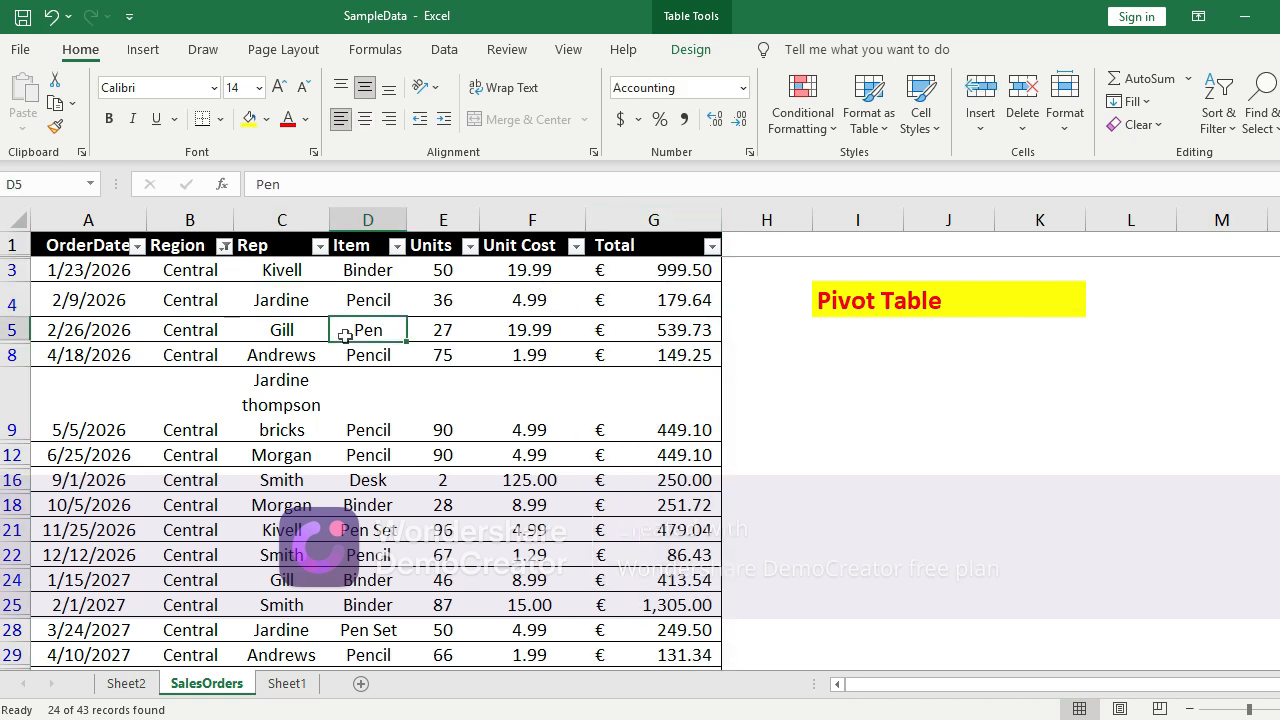
Restore all regions in the Region column filter
{"action": "left_click", "coordinate": [225, 246]}
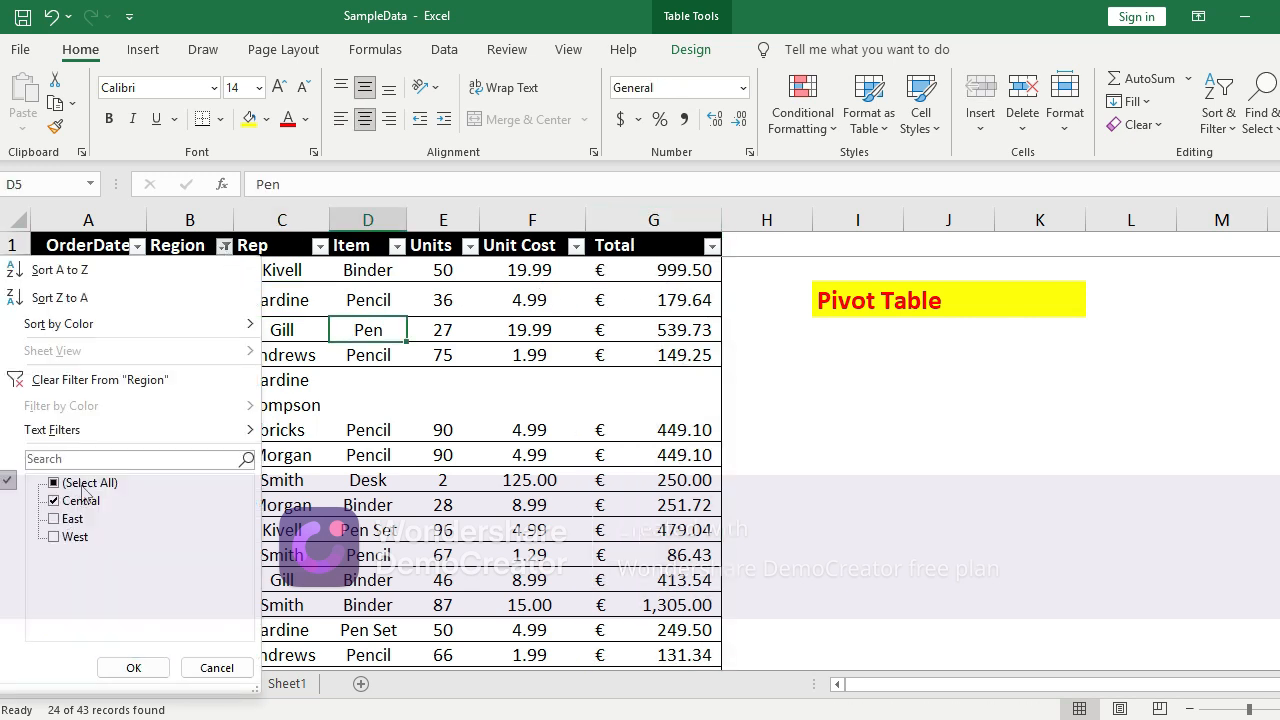
{"action": "left_click", "coordinate": [86, 483]}
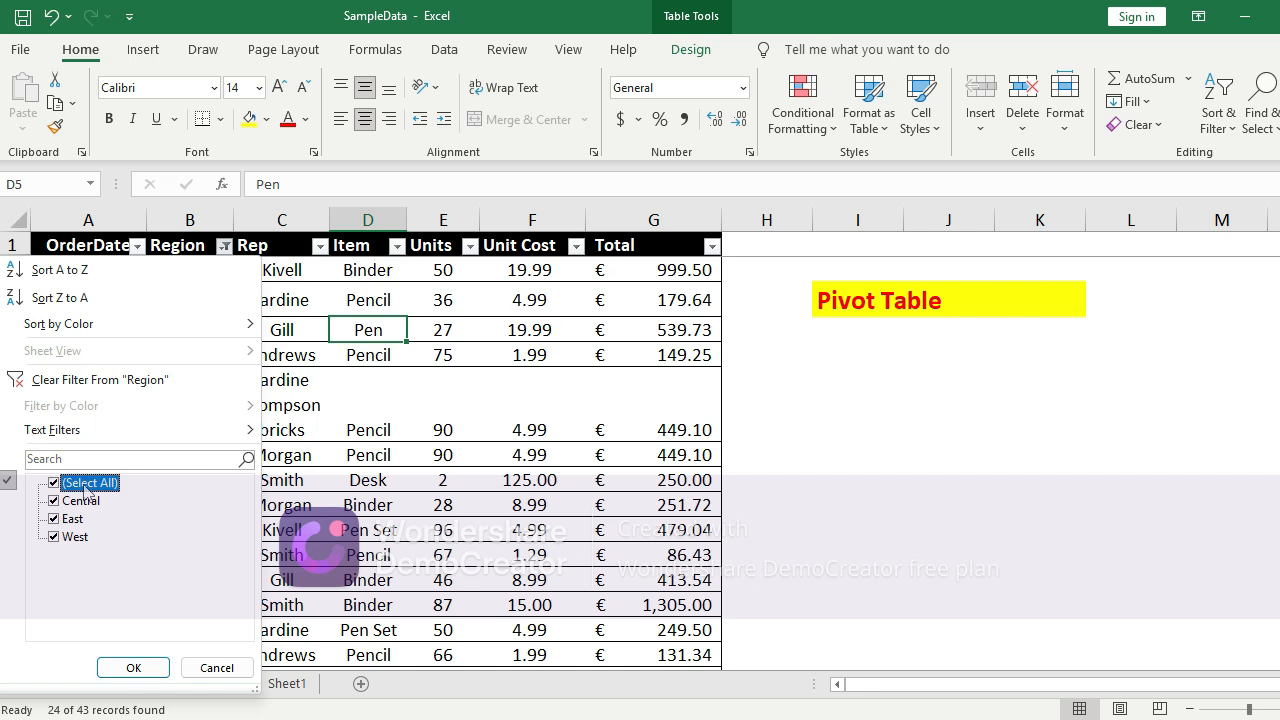
{"action": "left_click", "coordinate": [150, 672]}
{"action": "left_click", "coordinate": [443, 300]}
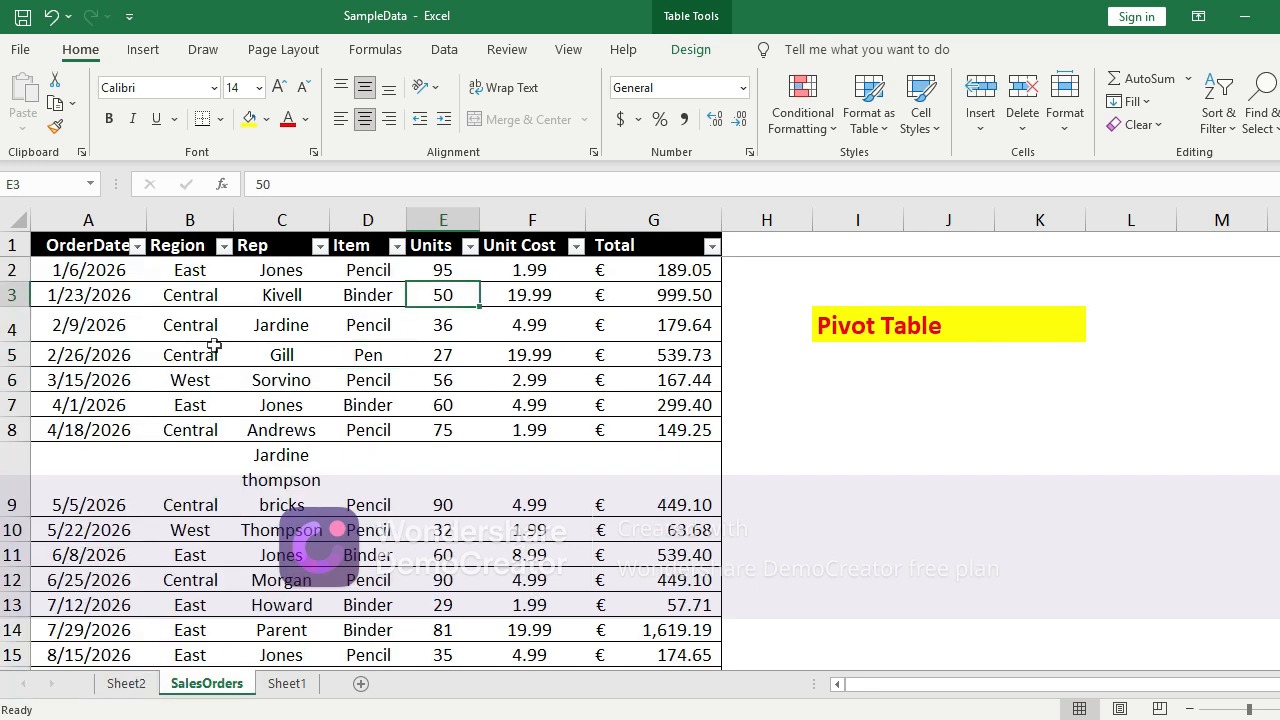
Create a PivotTable on a new worksheet from the whole sales table, Table1
{"action": "key", "text": "Up"}
{"action": "key", "text": "Up"}
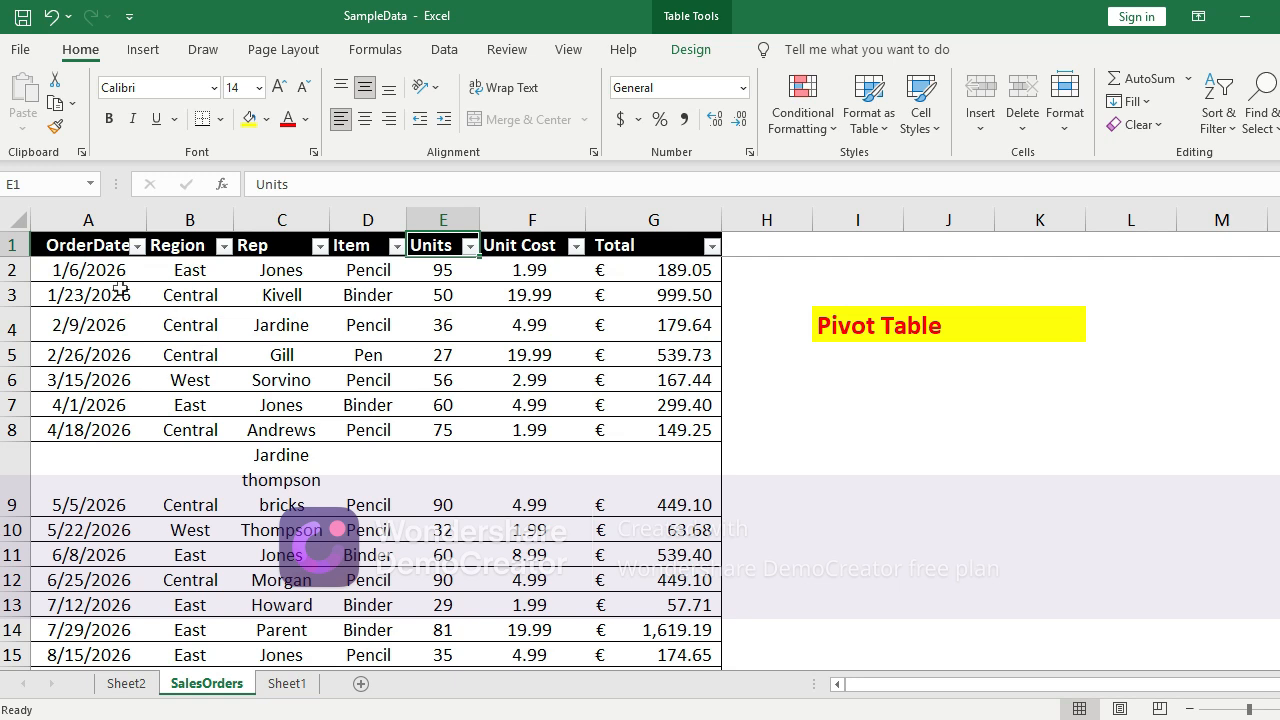
{"action": "left_click", "coordinate": [143, 52]}
{"action": "left_click", "coordinate": [31, 100]}
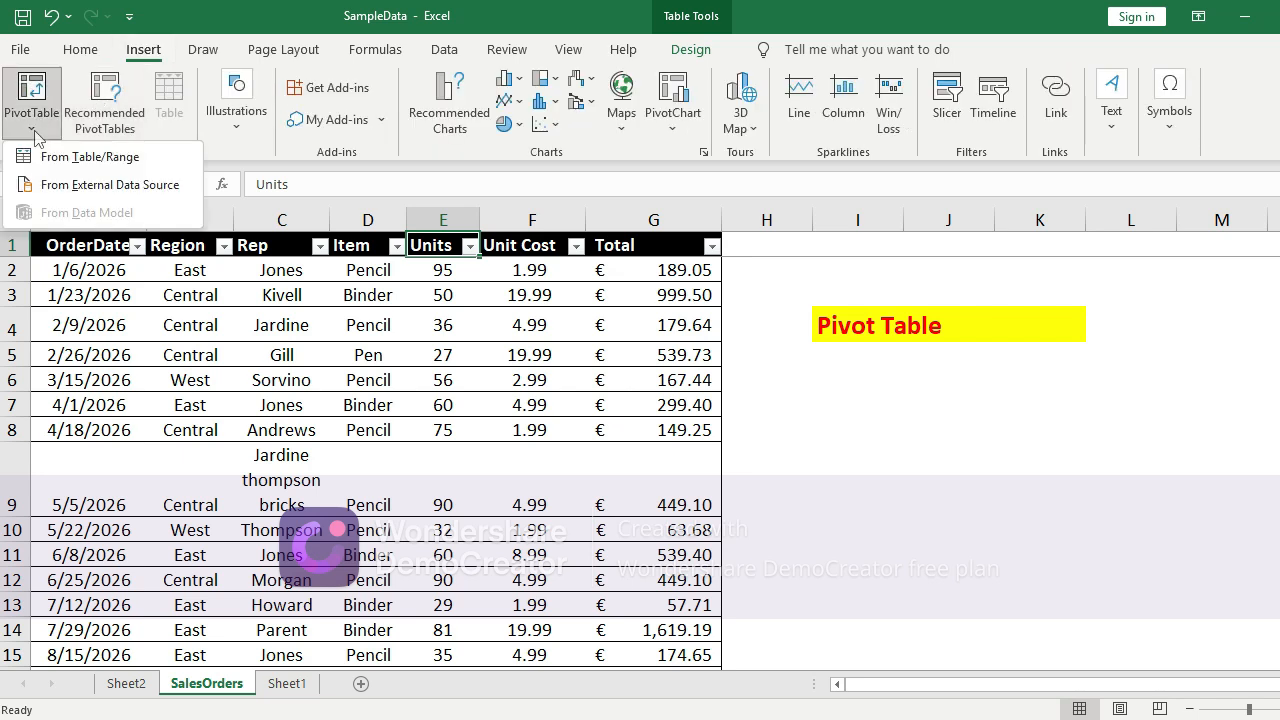
{"action": "left_click", "coordinate": [80, 157]}
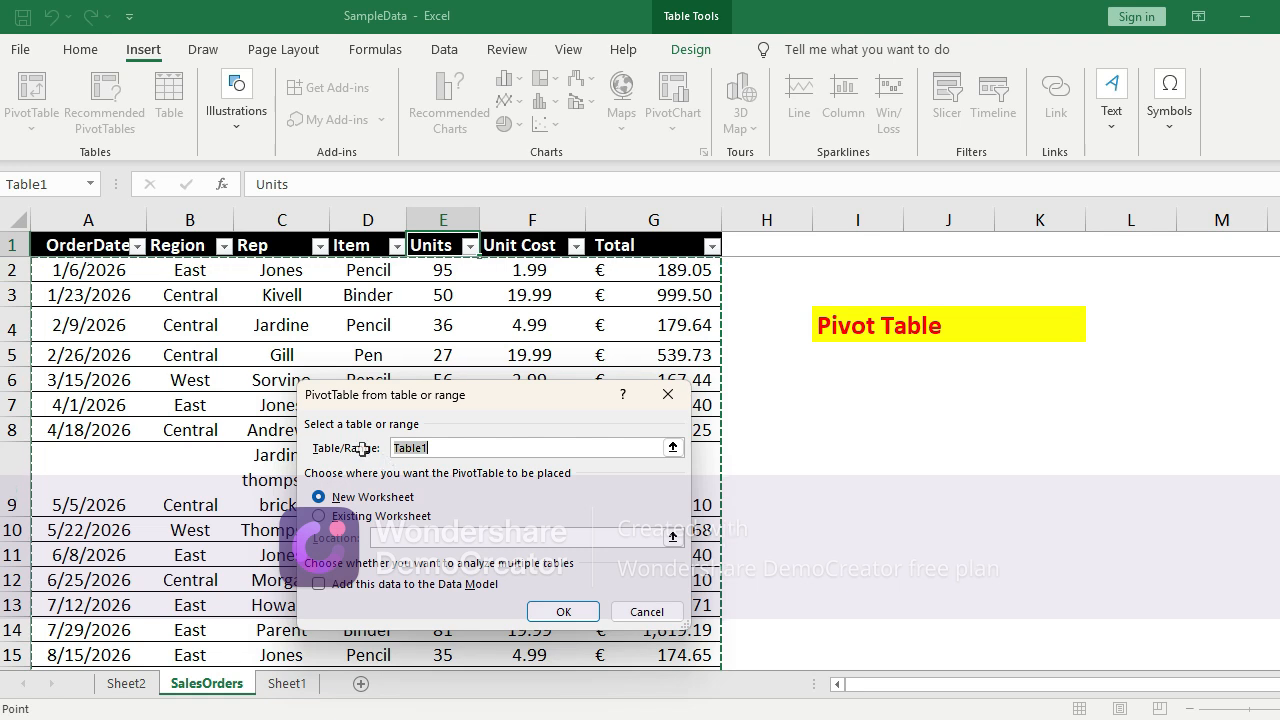
{"action": "left_click", "coordinate": [73, 242]}
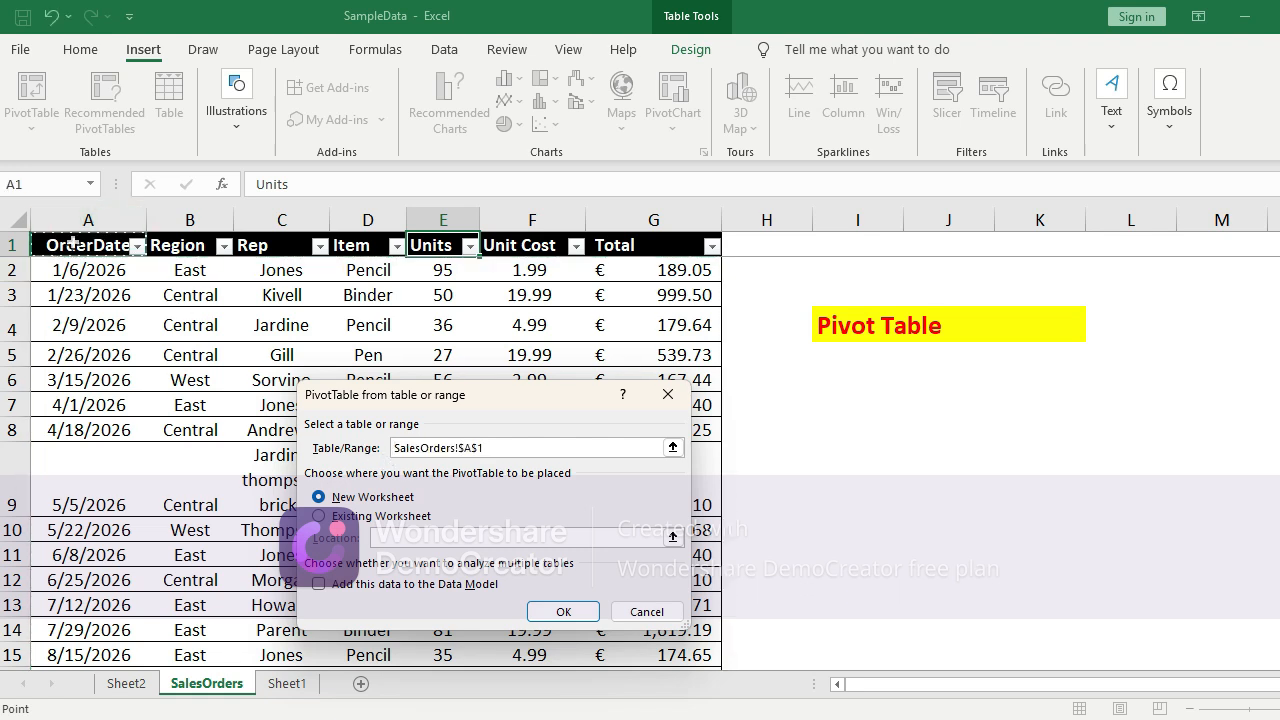
{"action": "key", "text": "ctrl+shift+Down"}
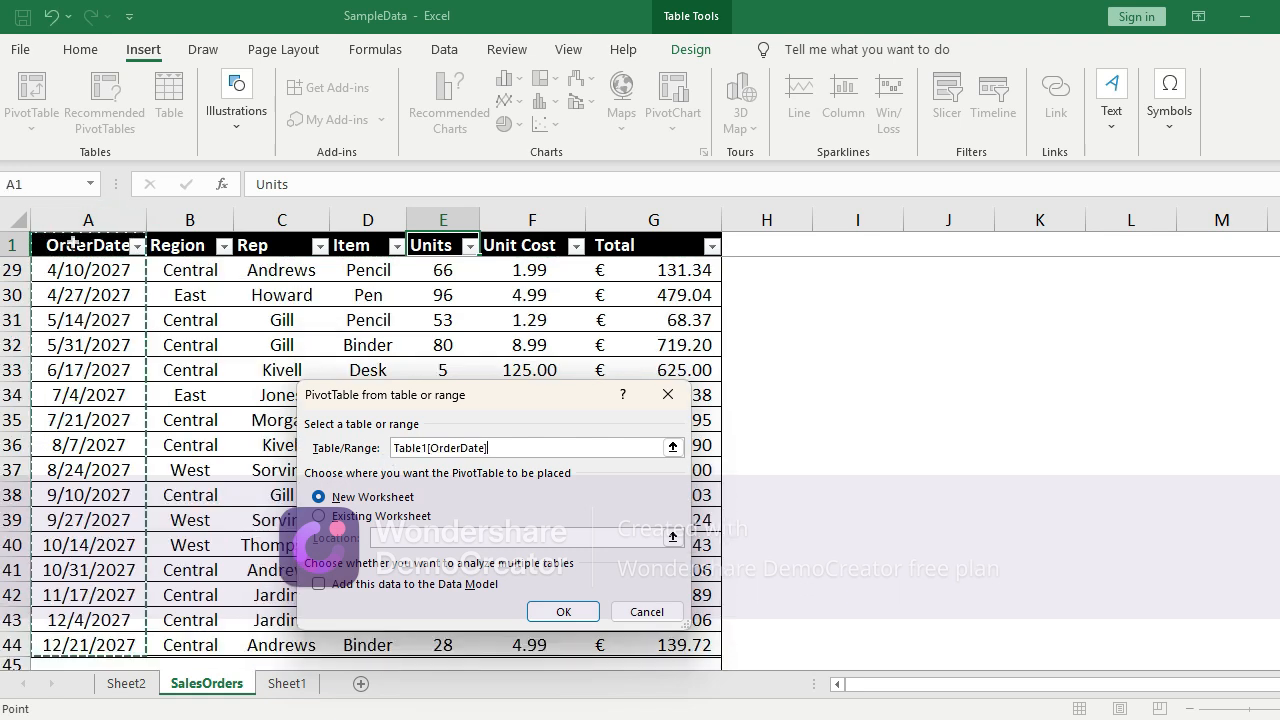
{"action": "key", "text": "ctrl+shift+Right"}
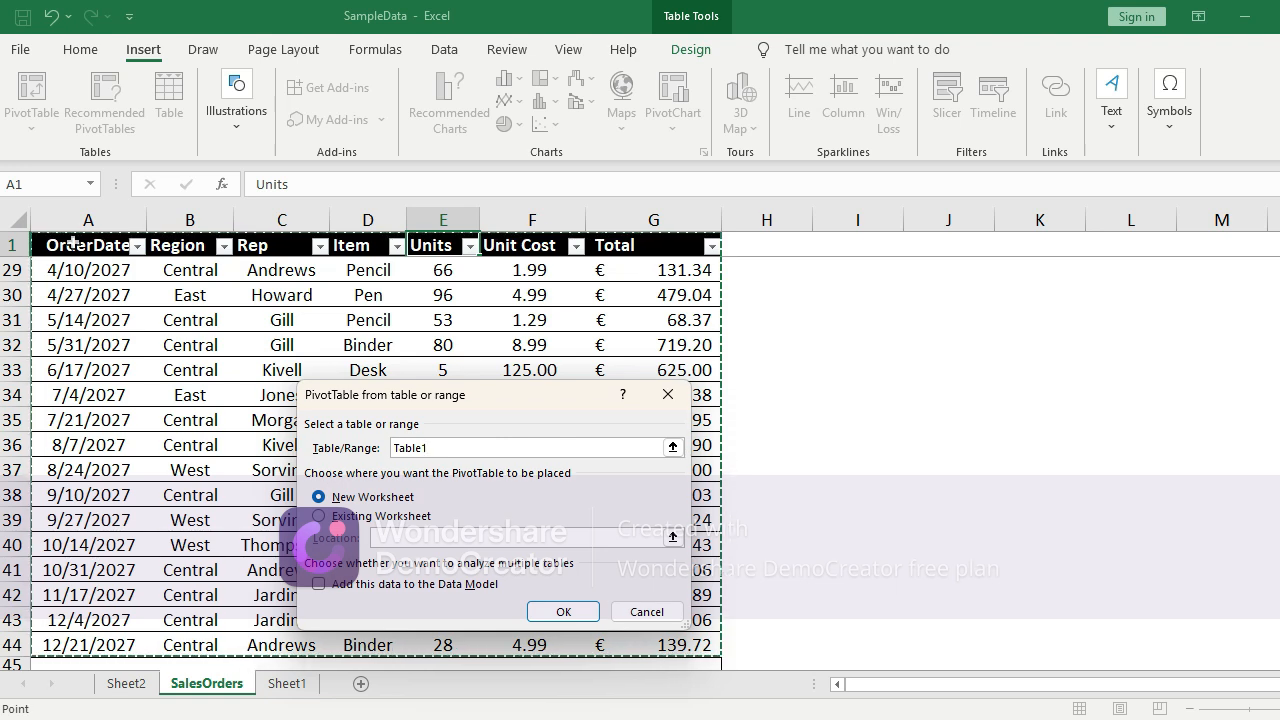
{"action": "key", "text": "Return"}
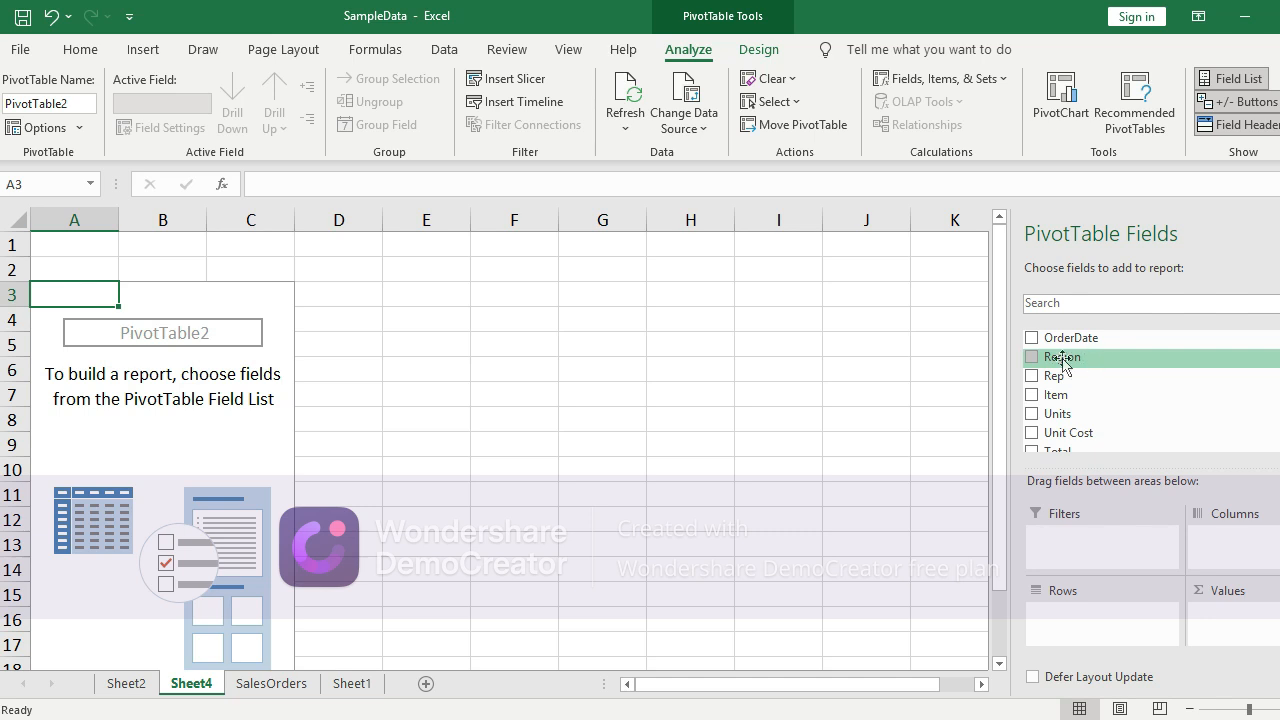
Add the Region field to the PivotTable rows and the Total field to its values
{"action": "left_click_drag", "start_coordinate": [1090, 360], "coordinate": [1103, 516]}
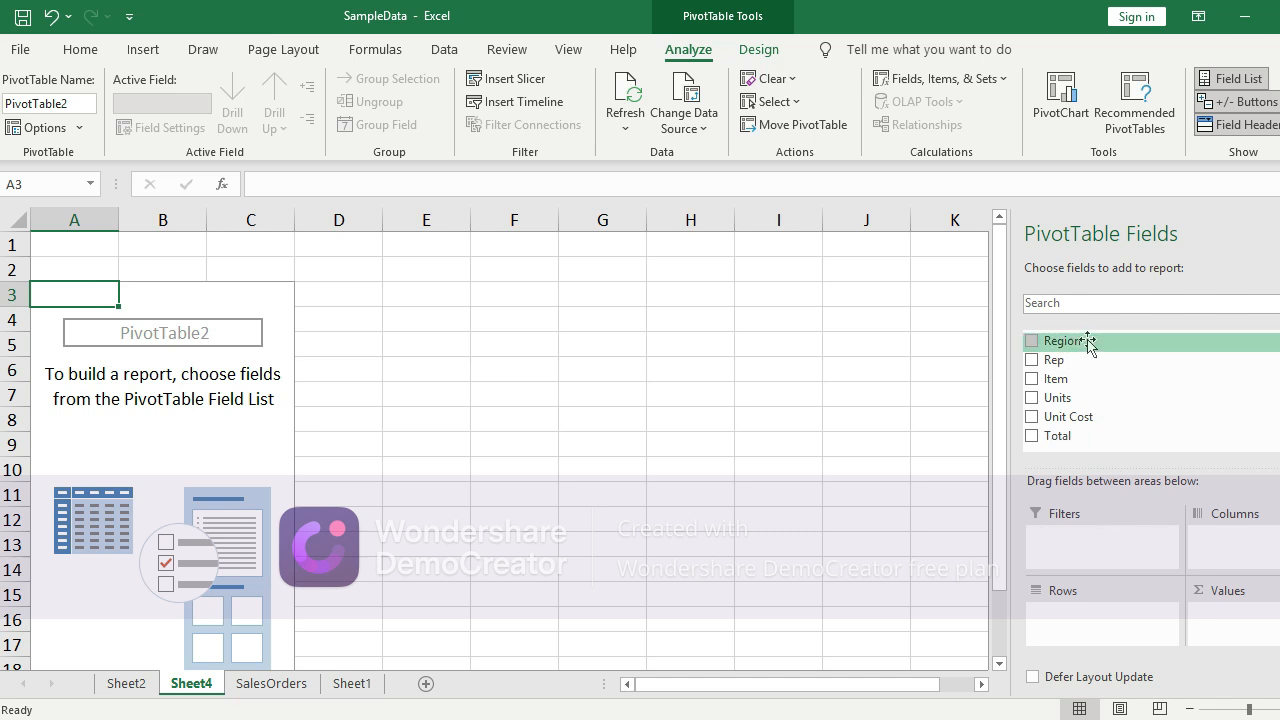
{"action": "left_click_drag", "start_coordinate": [1088, 340], "coordinate": [1103, 614]}
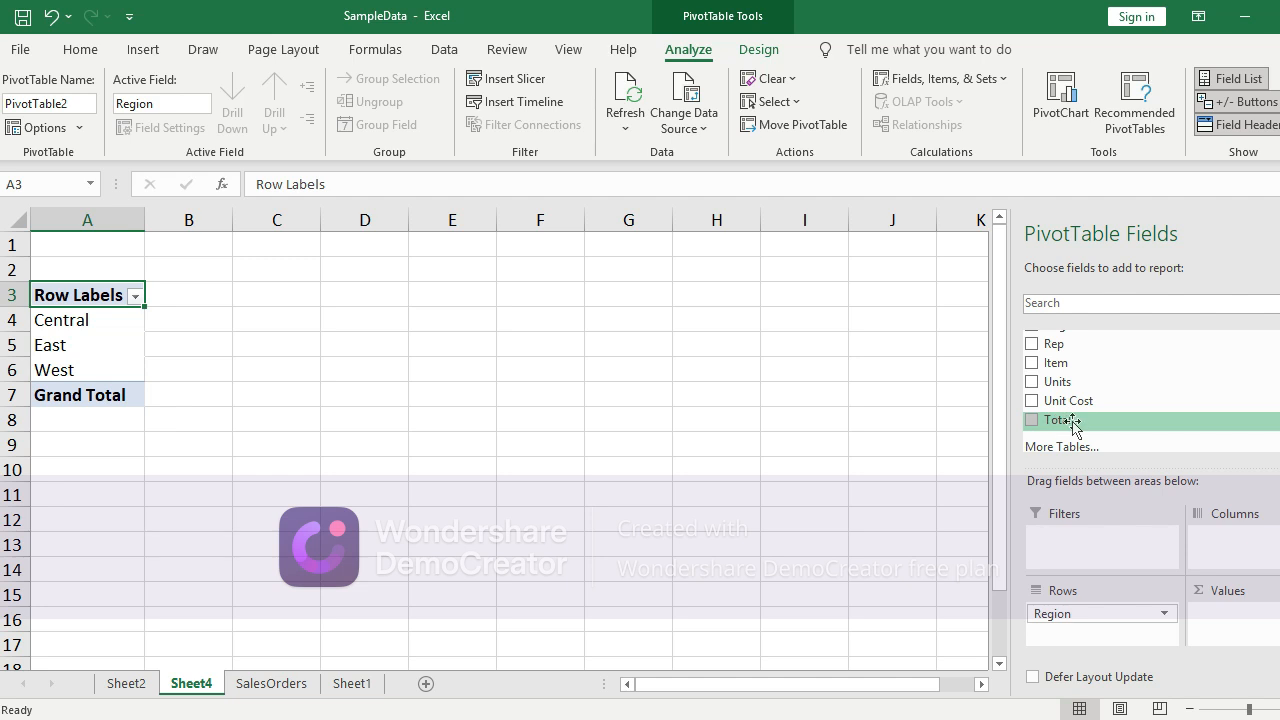
{"action": "left_click_drag", "start_coordinate": [1072, 421], "coordinate": [1229, 617]}
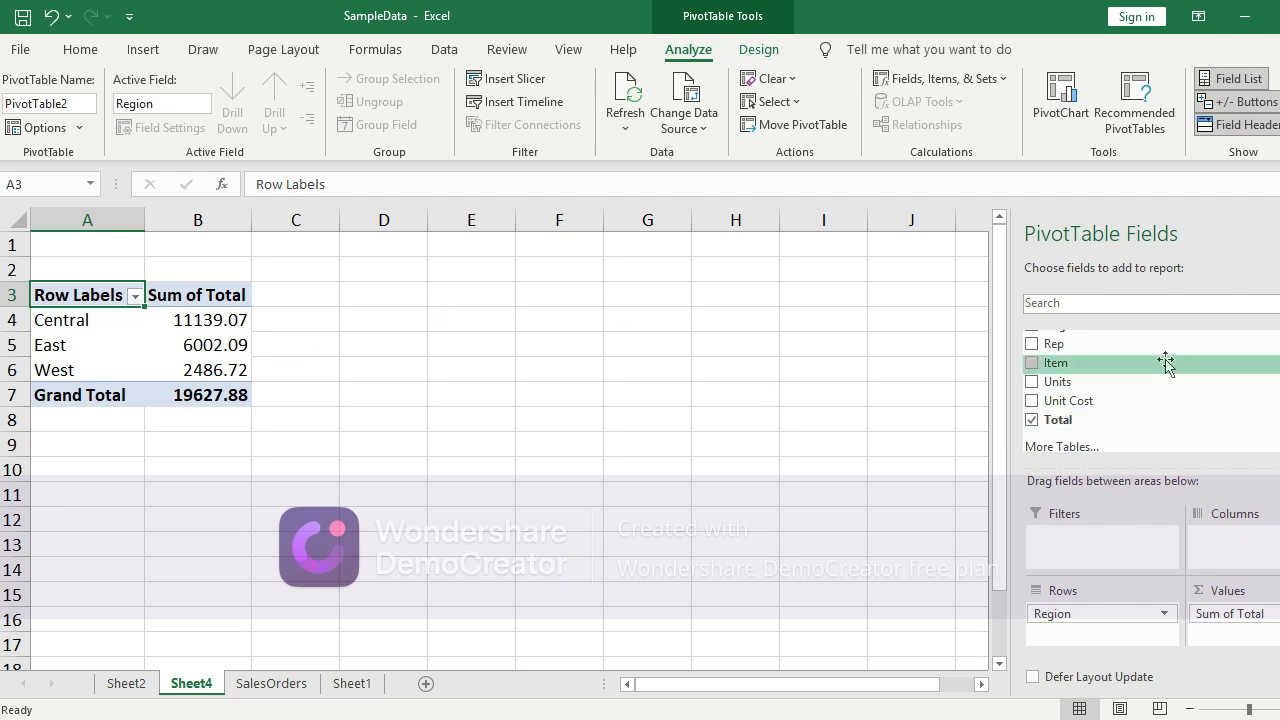
Add the OrderDate field to the PivotTable columns
{"action": "scroll", "coordinate": [1100, 390], "scroll_direction": "up", "scroll_amount": 1}
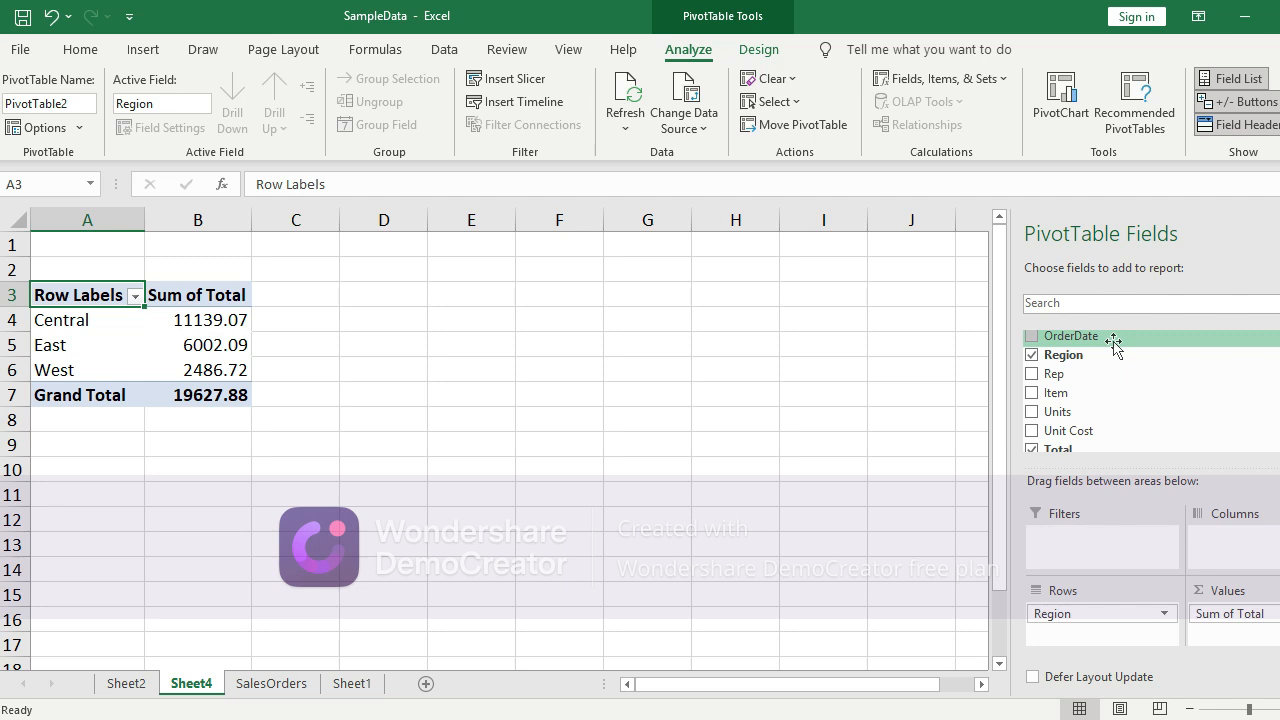
{"action": "left_click_drag", "start_coordinate": [1113, 342], "coordinate": [1200, 517]}
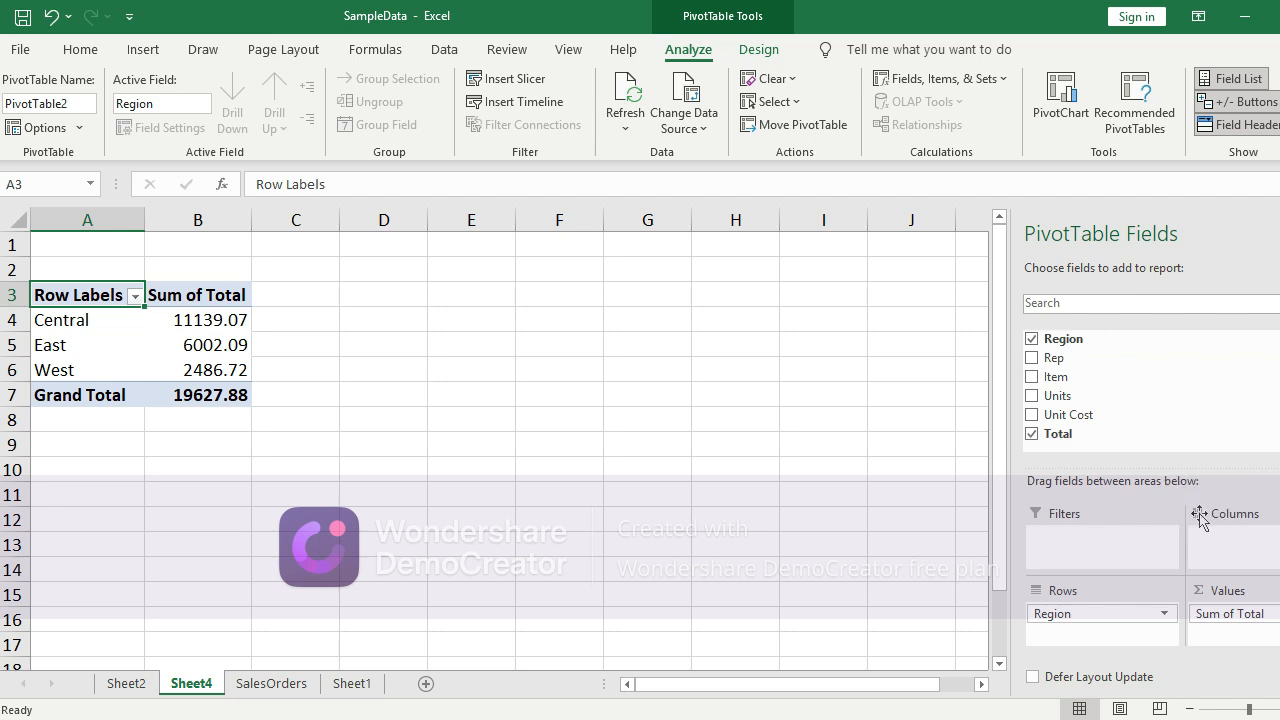
{"action": "scroll", "coordinate": [1100, 390], "scroll_direction": "up", "scroll_amount": 1}
{"action": "left_click_drag", "start_coordinate": [1092, 342], "coordinate": [1203, 540]}
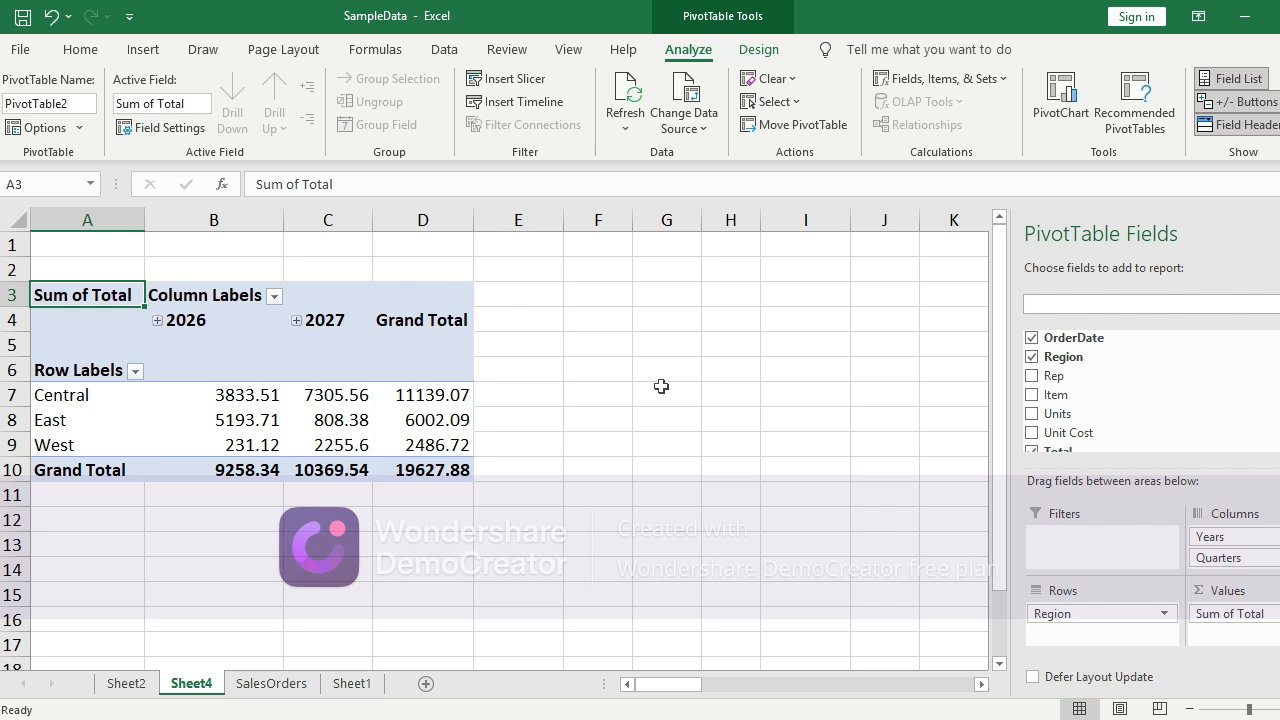
Apply all borders to the whole PivotTable range A3:D10
{"action": "mouse_move", "coordinate": [250, 401]}
{"action": "mouse_move", "coordinate": [447, 412]}
{"action": "mouse_move", "coordinate": [217, 347]}
{"action": "left_click", "coordinate": [84, 288]}
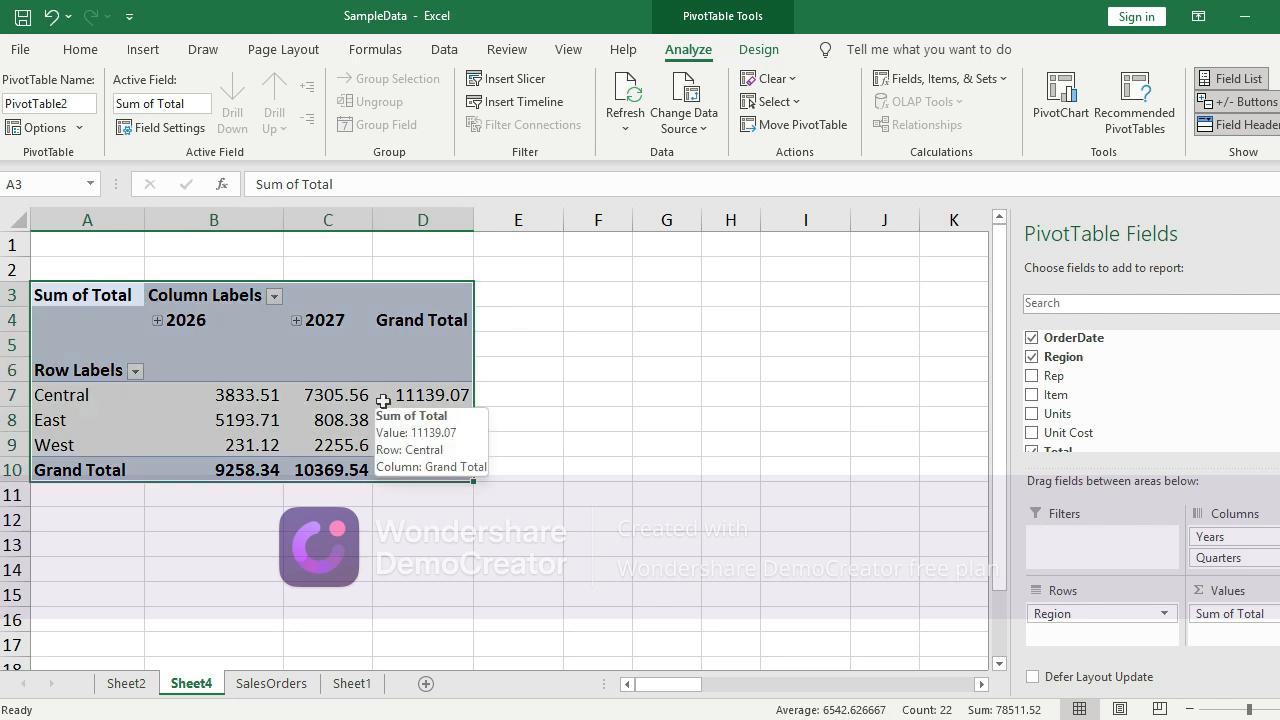
{"action": "key", "text": "alt+h"}
{"action": "key", "text": "b"}
{"action": "key", "text": "a"}
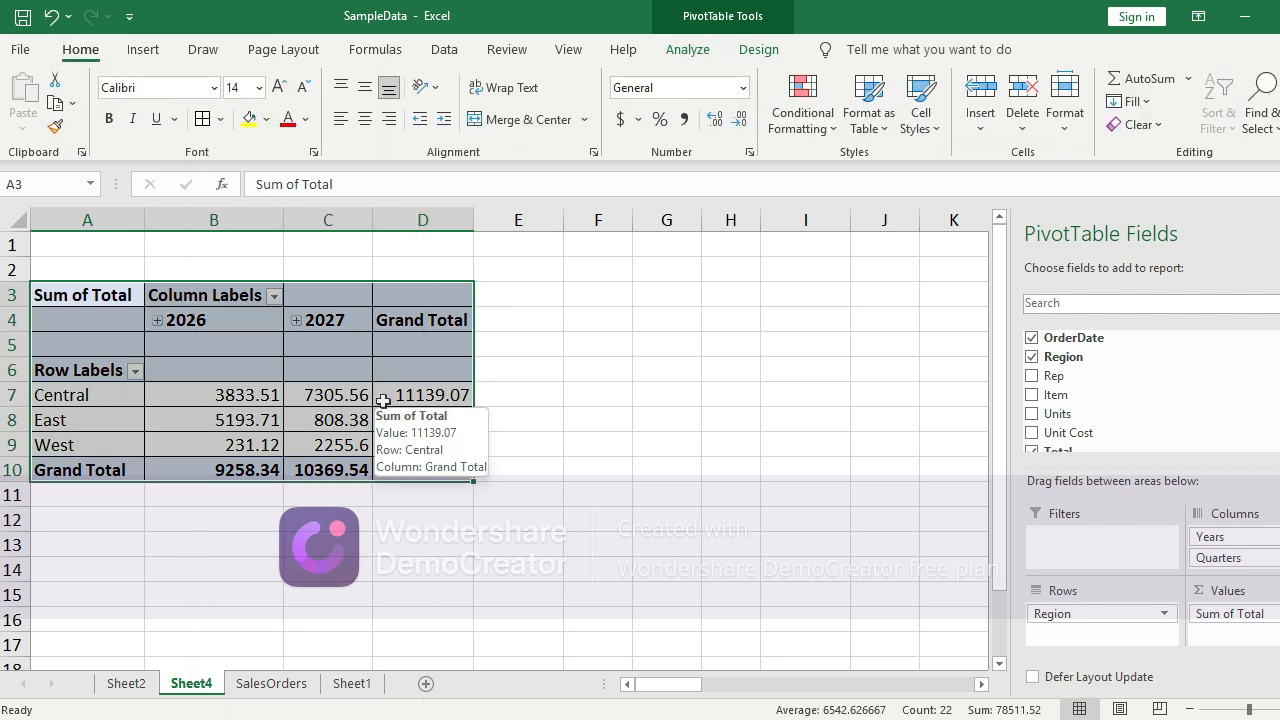
Expand the 2026 column group into quarters and its Qtr1 into months
{"action": "left_click", "coordinate": [156, 330]}
{"action": "left_click", "coordinate": [157, 321]}
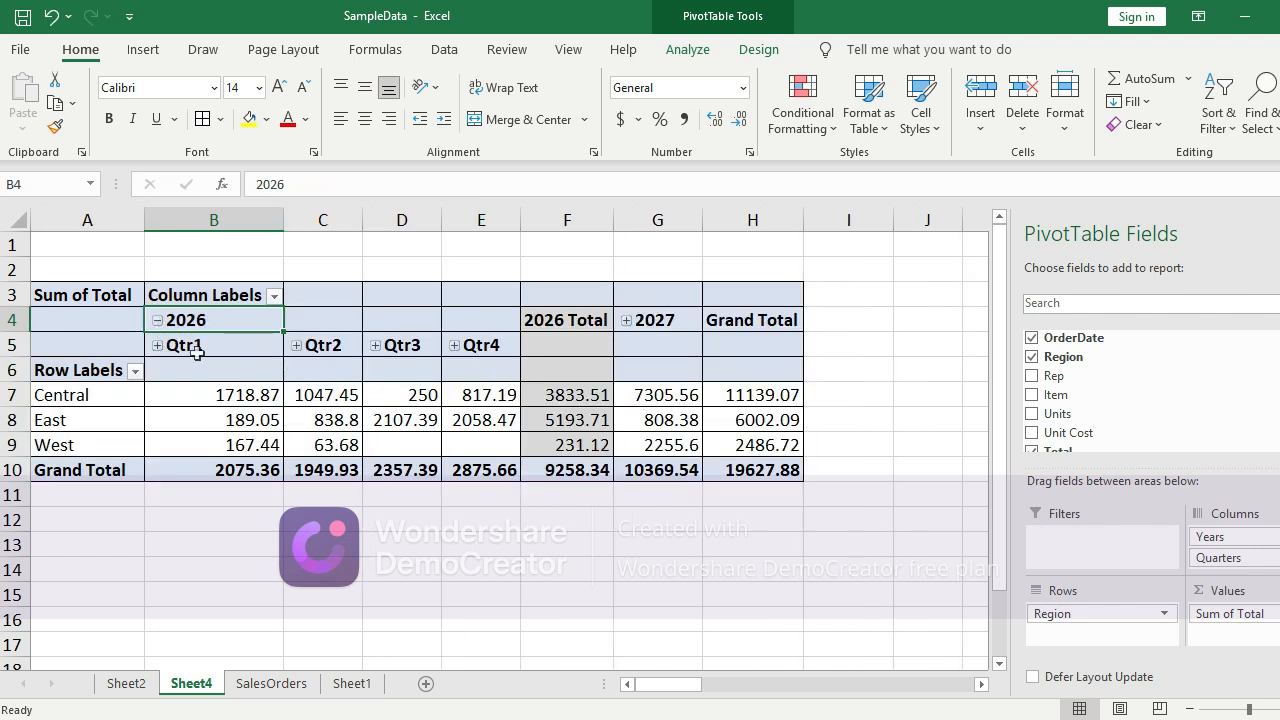
{"action": "left_click", "coordinate": [158, 346]}
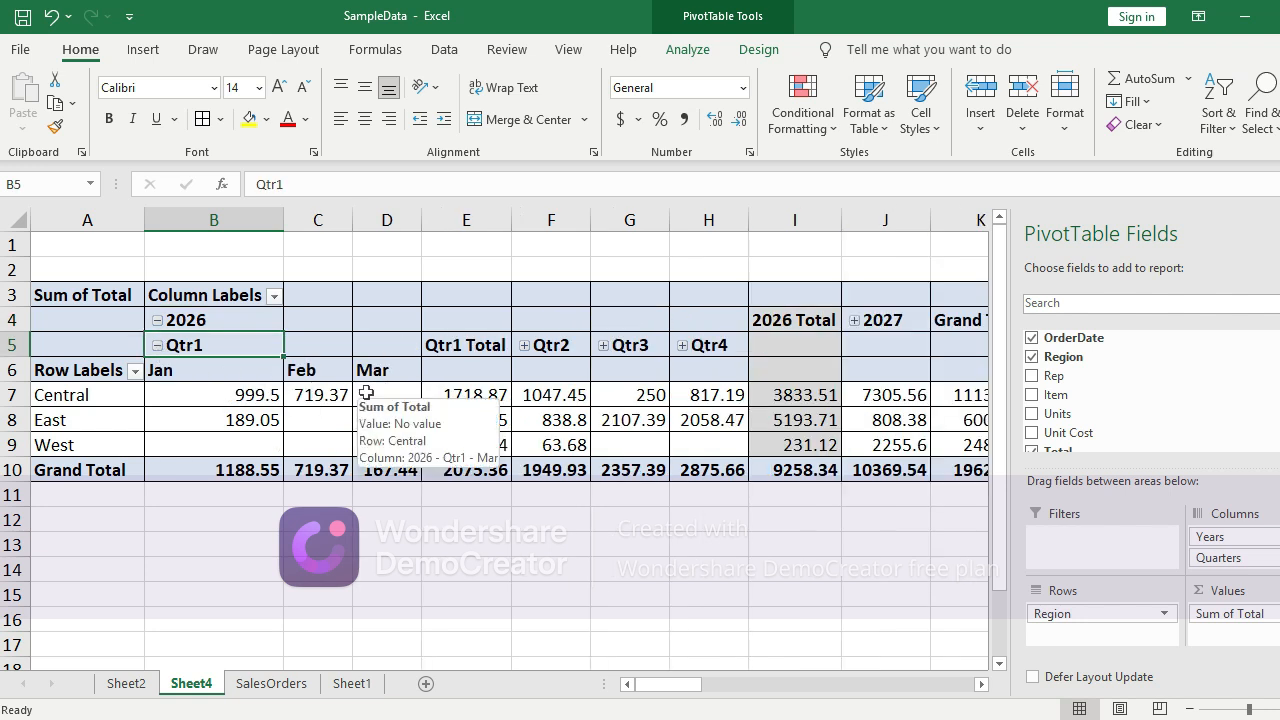
Undo the expansion of the Qtr1 and 2026 column groups and select cell D7
{"action": "key", "text": "ctrl+z"}
{"action": "key", "text": "ctrl+z"}
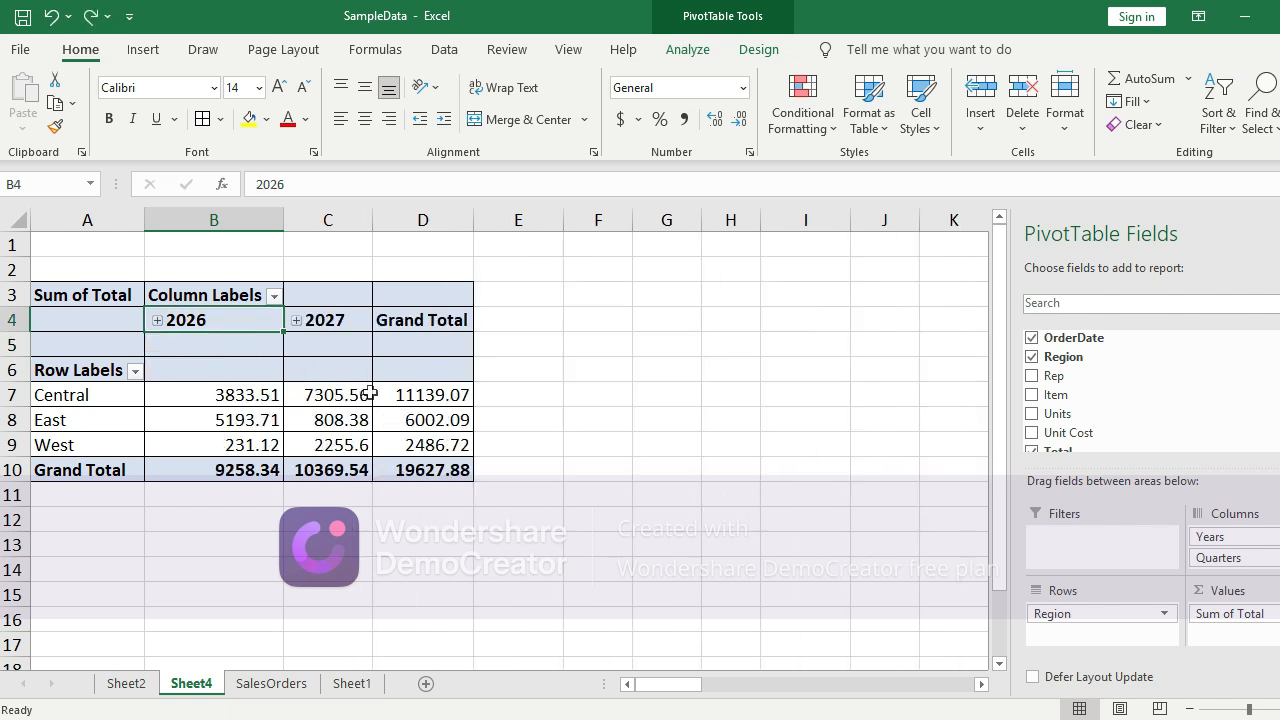
{"action": "left_click", "coordinate": [410, 393]}
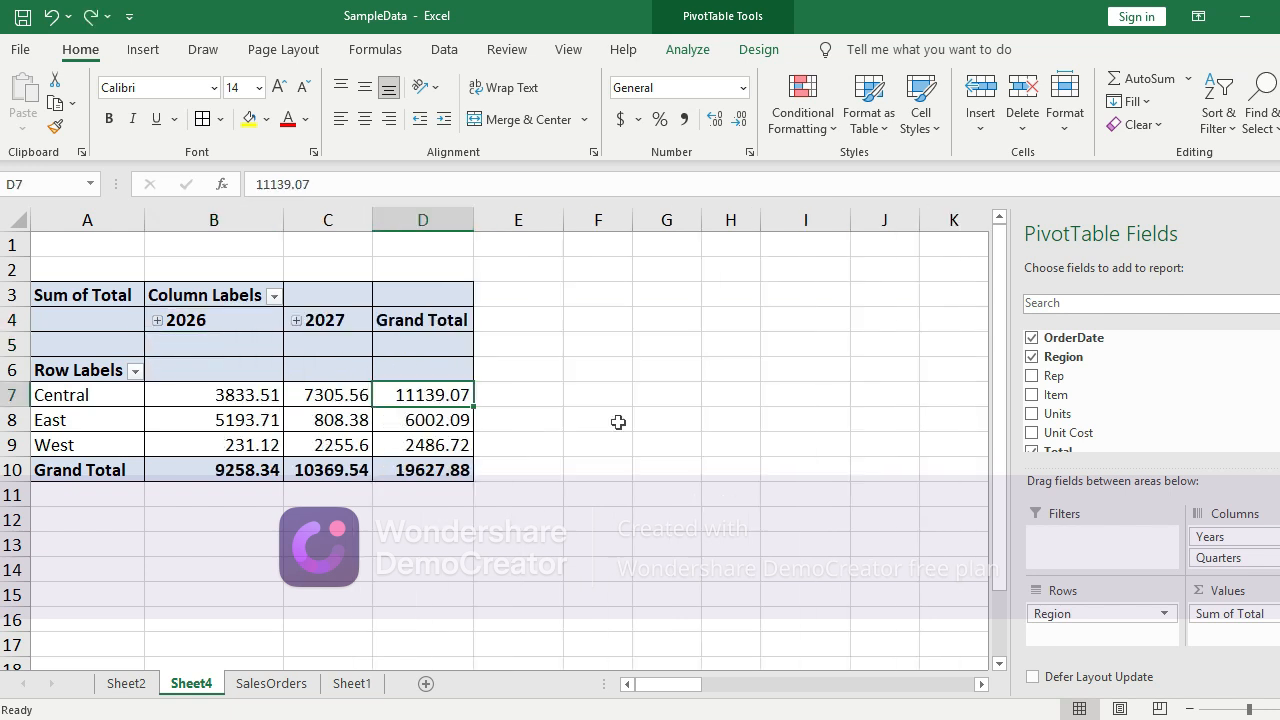
Change the Total value field's summary calculation to Average
{"action": "left_click", "coordinate": [1232, 614]}
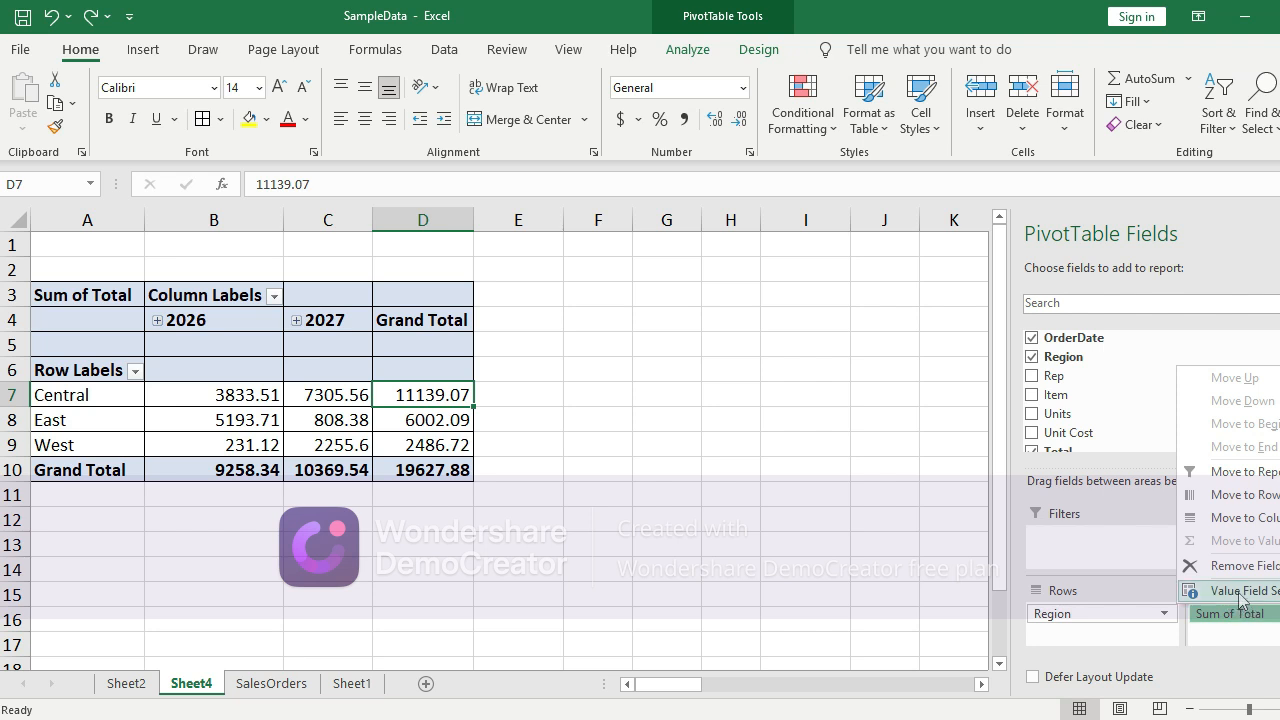
{"action": "left_click", "coordinate": [1240, 594]}
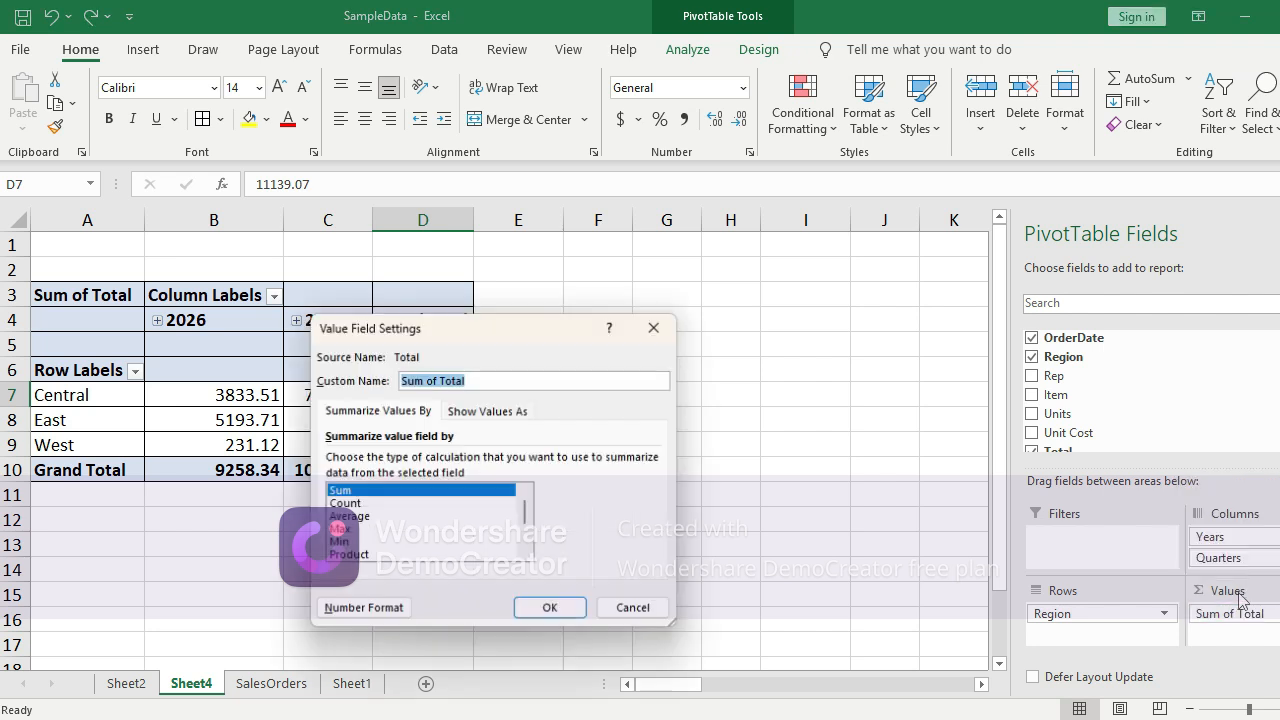
{"action": "left_click", "coordinate": [390, 518]}
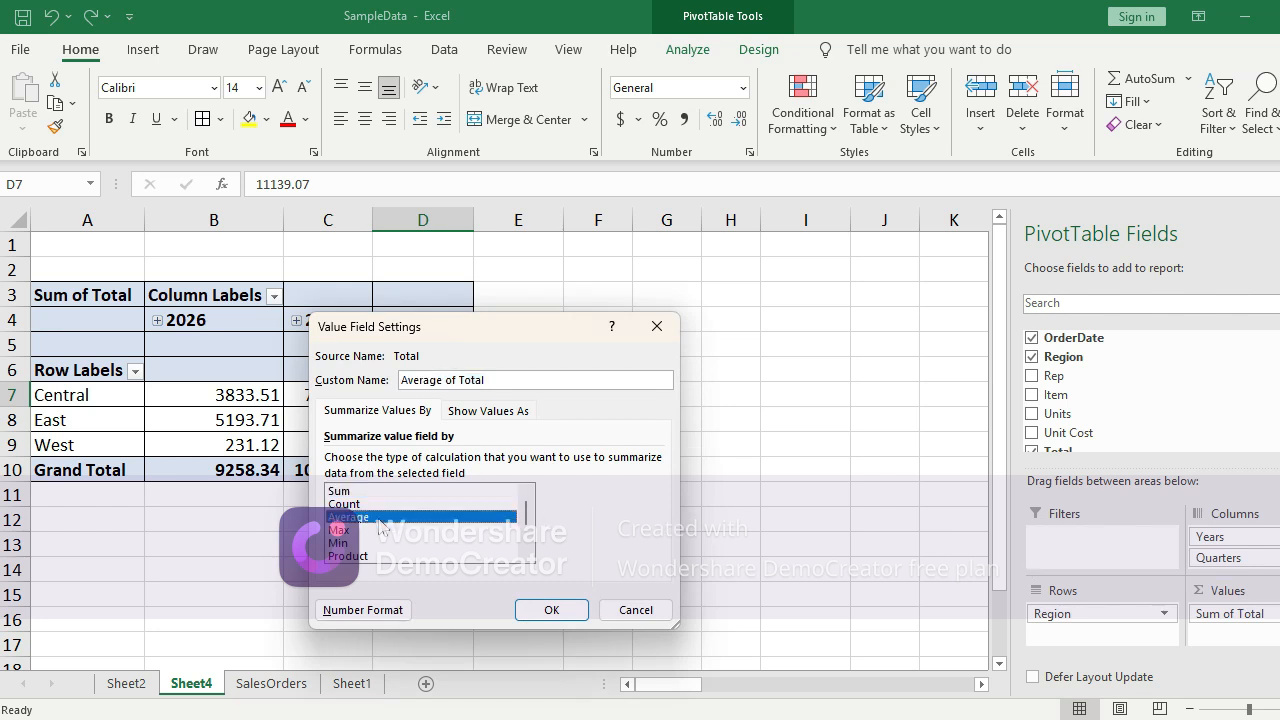
{"action": "left_click", "coordinate": [553, 609]}
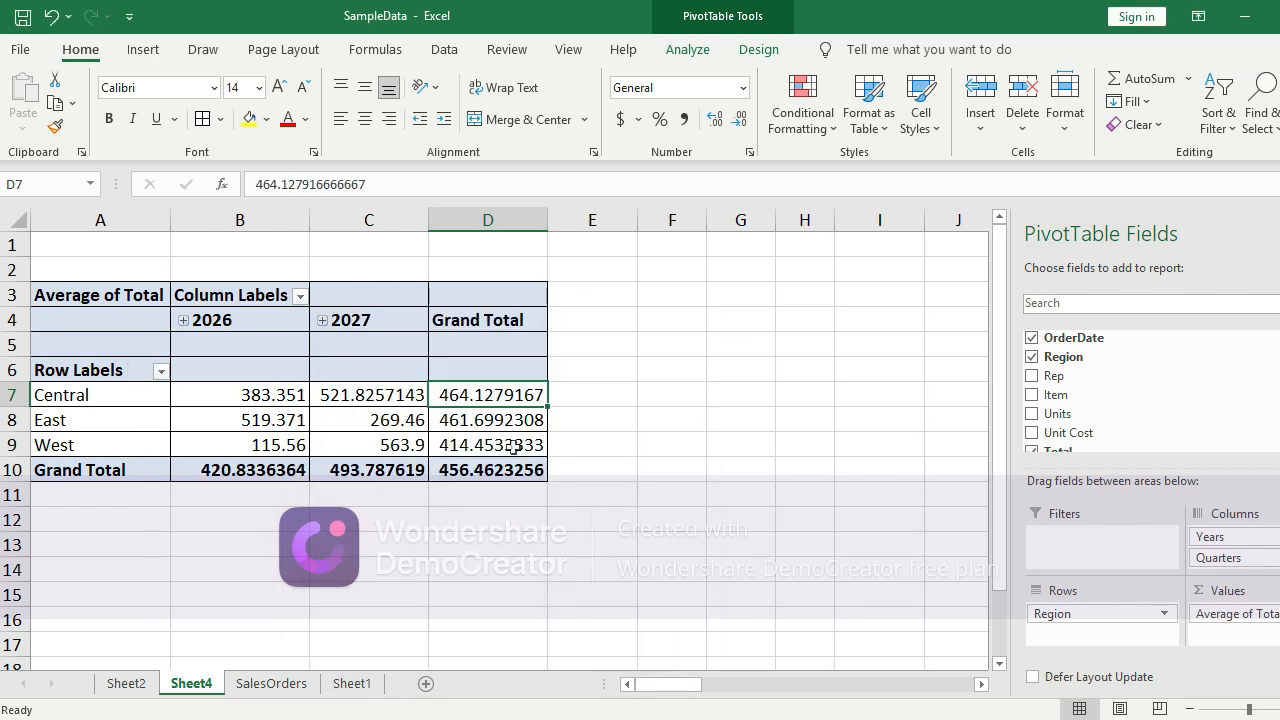